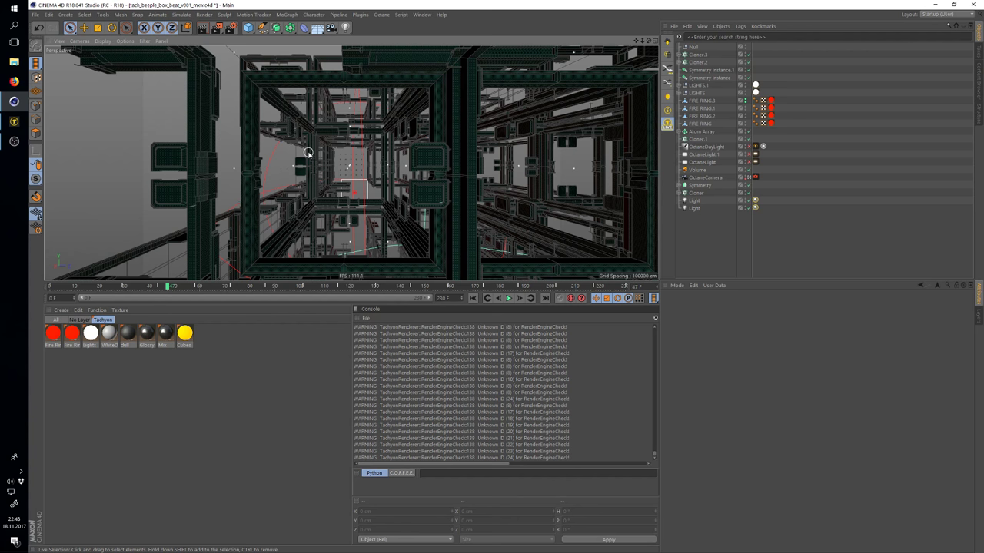
Open the Tachyon Render Settings on the Basic tab and reposition the live render preview
left_click(230, 30)
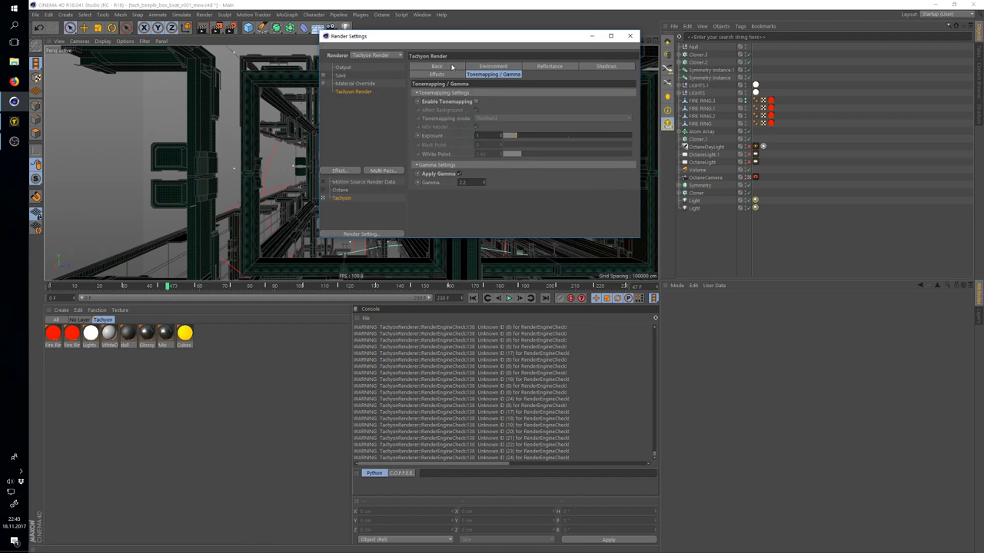
left_click(452, 67)
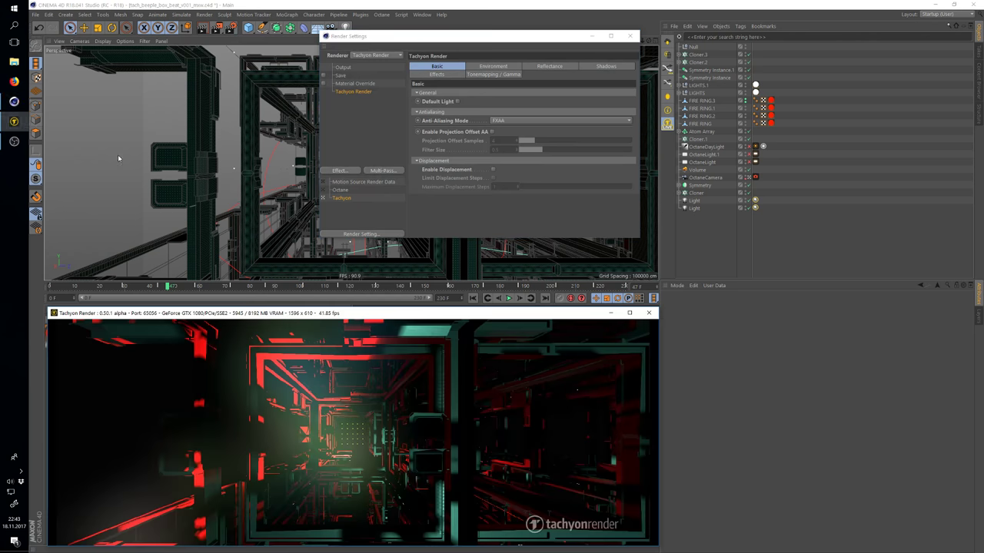
left_click_drag(300, 318, 309, 271)
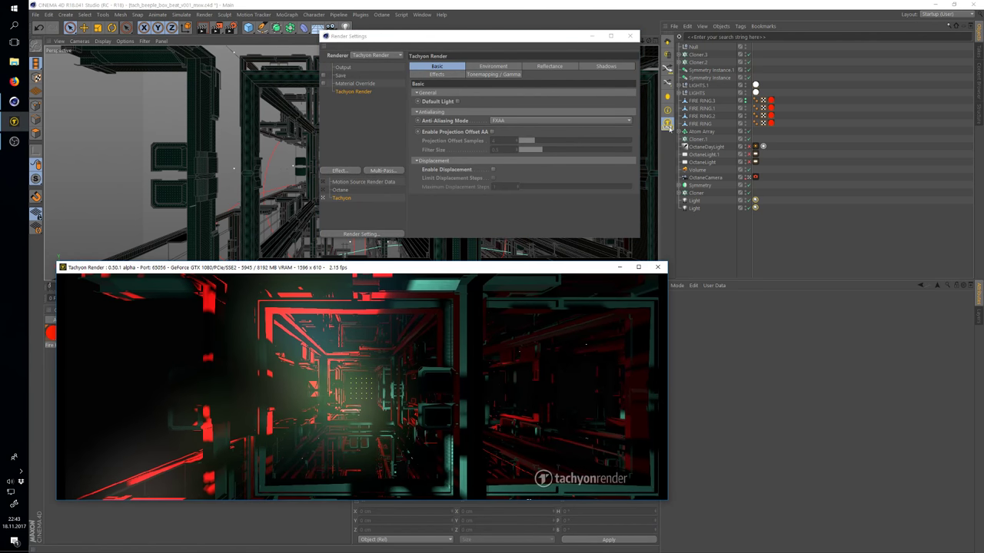
left_click(668, 127)
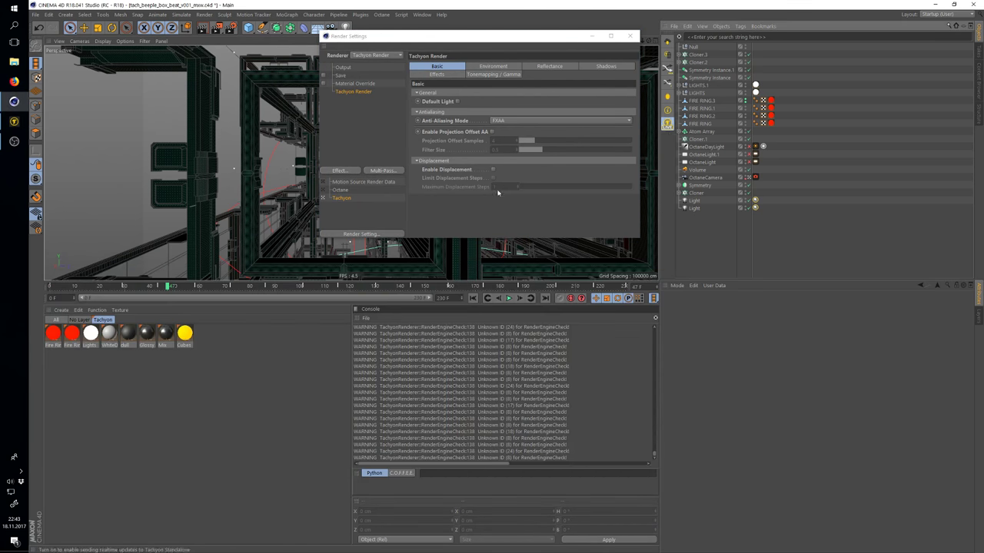
Move the render preview clear of the console and timeline, then start the animation playing
left_click(14, 121)
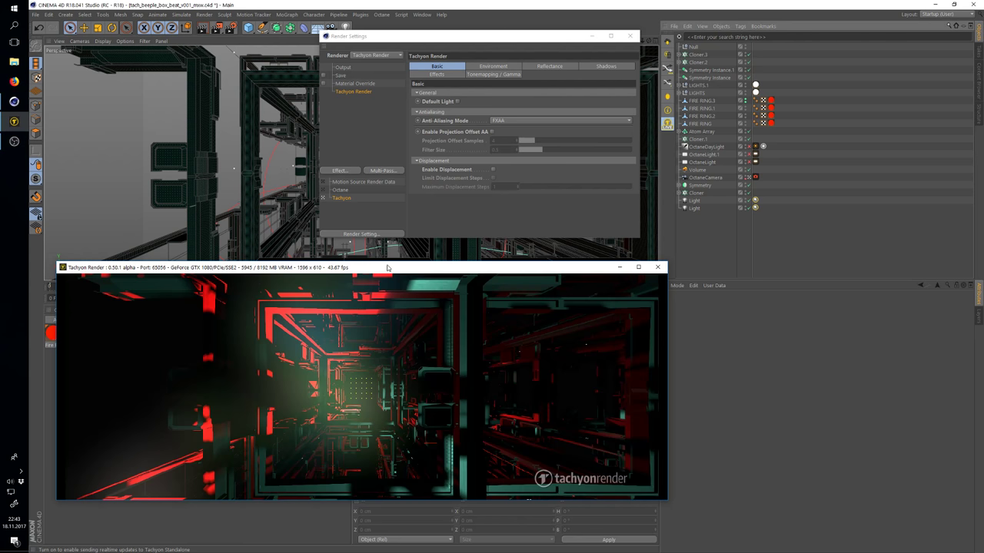
mouse_move(388, 268)
left_mouse_down()
mouse_move(468, 116)
mouse_move(444, 148)
mouse_move(429, 213)
mouse_move(419, 206)
mouse_move(439, 347)
mouse_move(434, 280)
left_mouse_up()
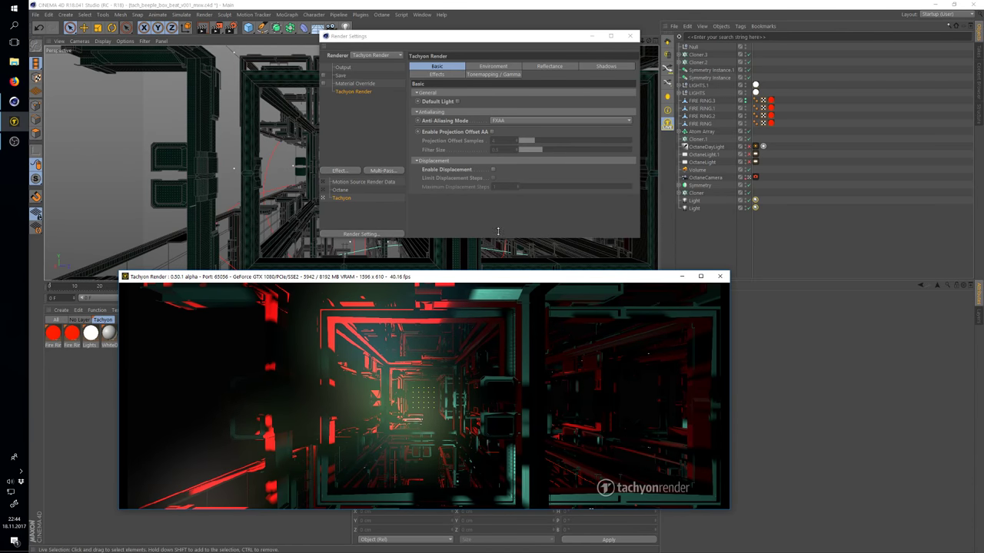
left_click_drag(532, 286, 463, 313)
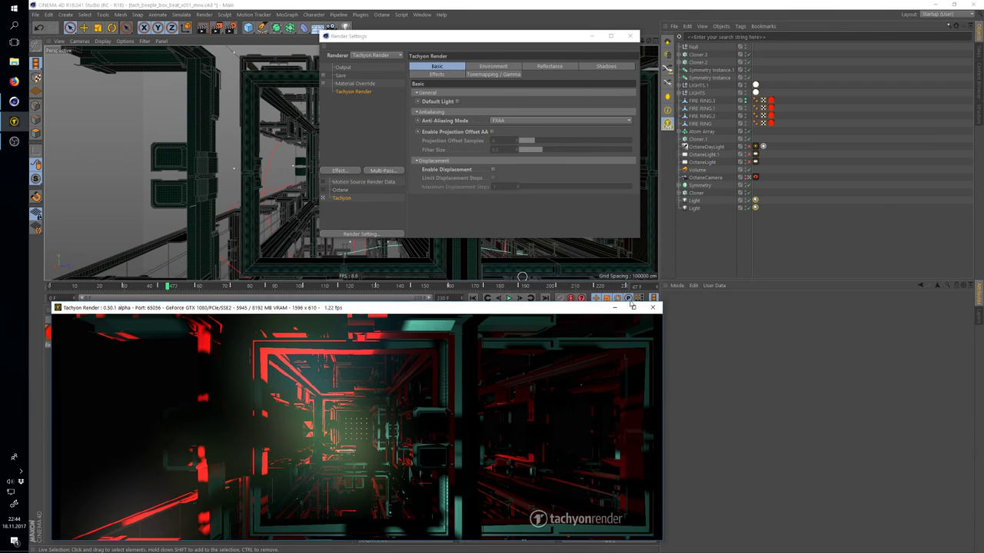
left_click(508, 299)
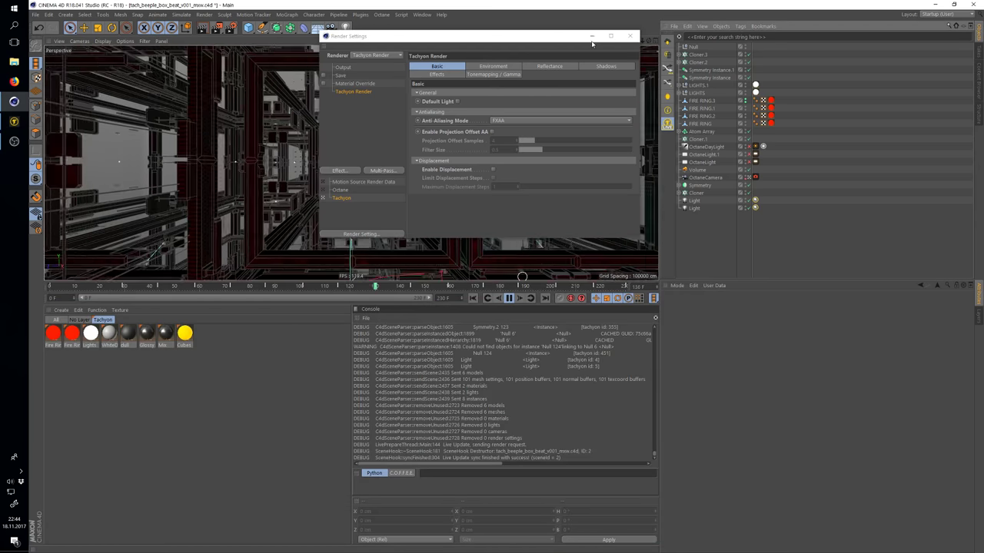
Close Render Settings and show the red Omni Tachyon Light tag's properties beside the live preview
left_click(10, 145)
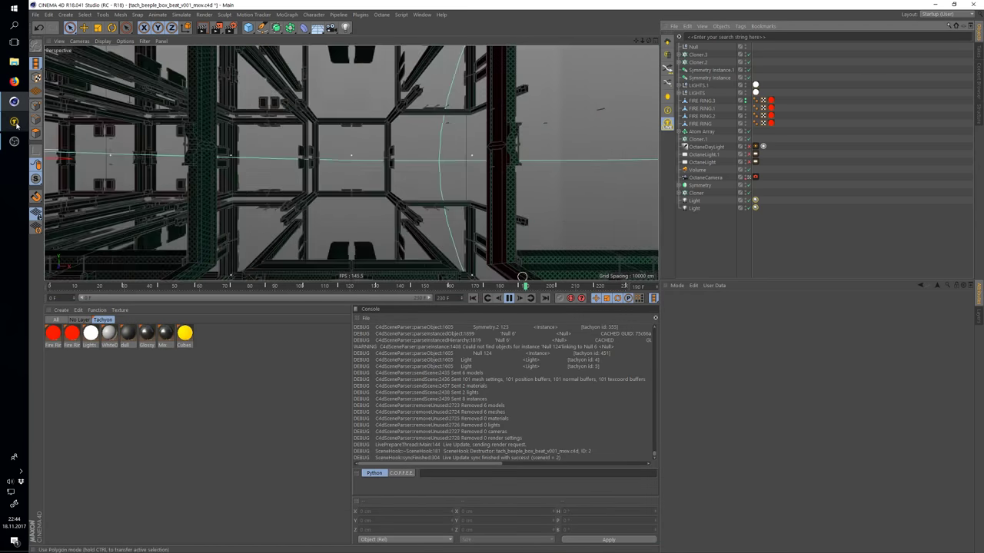
left_click(14, 121)
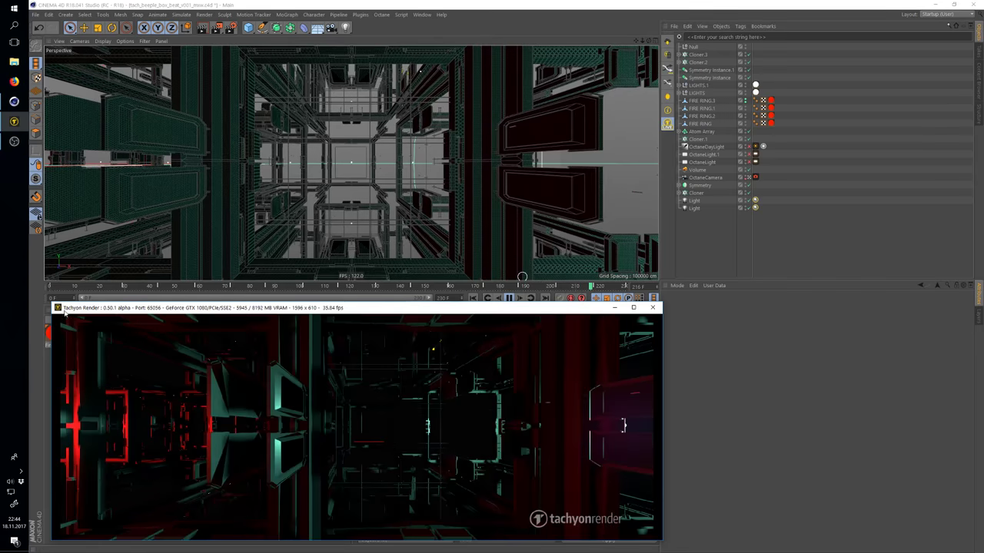
left_click(59, 308)
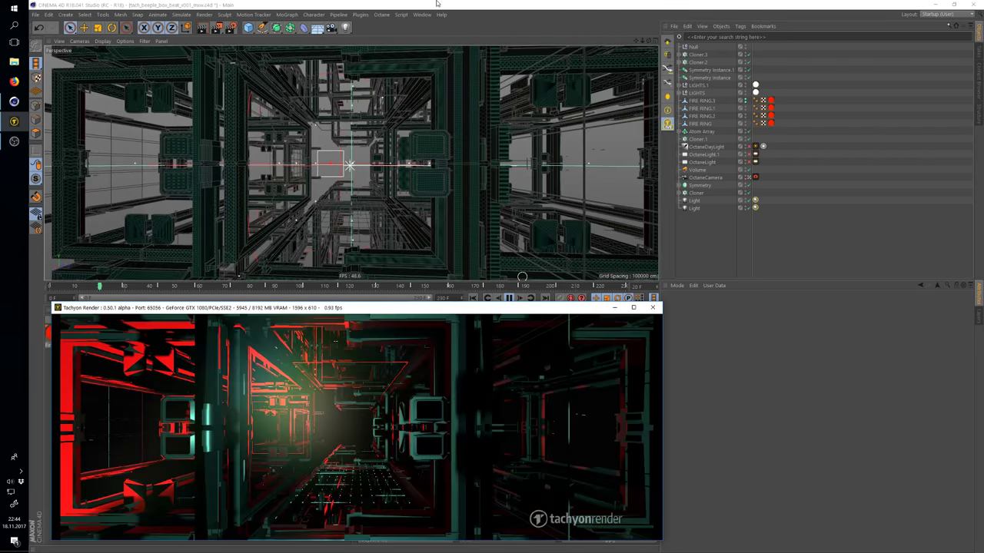
left_click(435, 2)
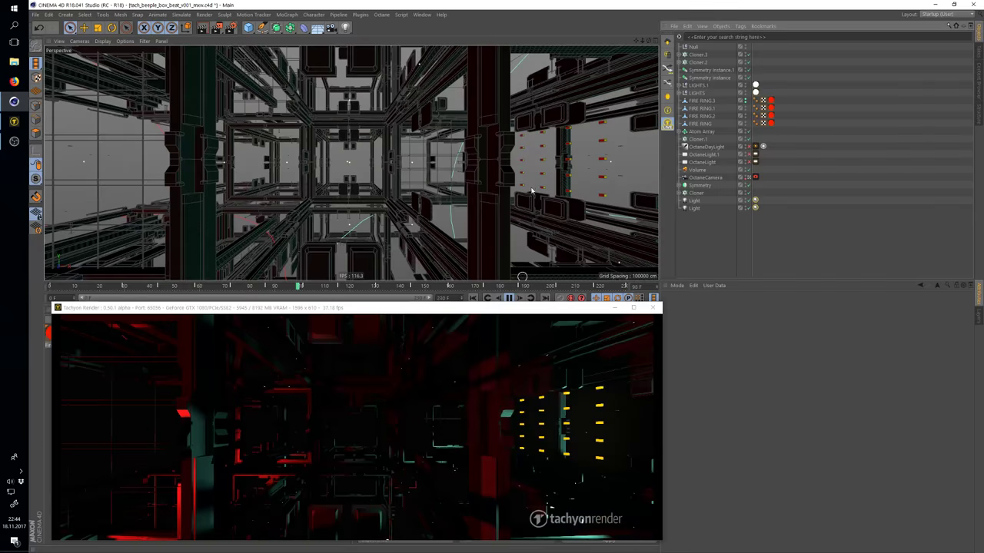
left_click(771, 115)
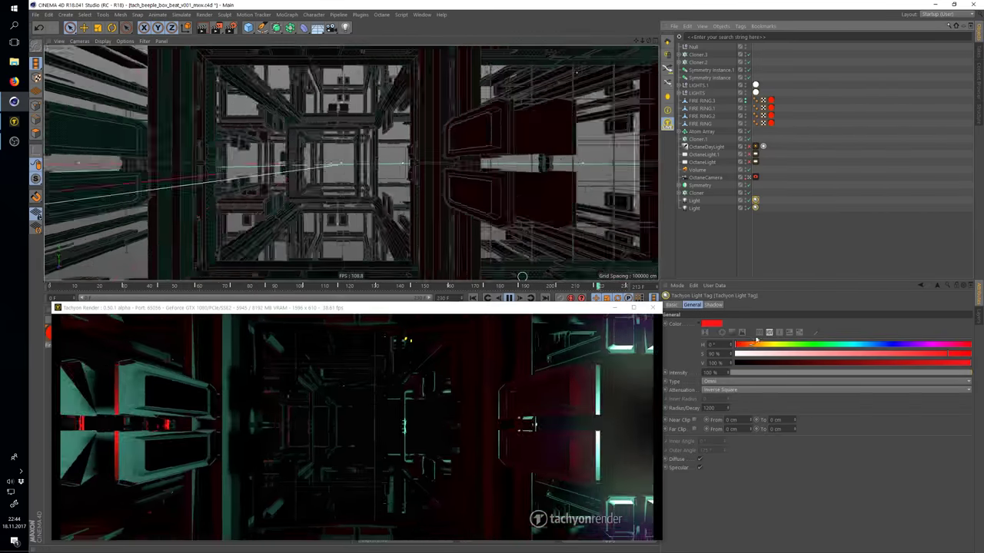
Set the Tachyon light colour to cyan (H 175°, S 52%) after trying yellow and purple
left_click(773, 346)
left_click_drag(775, 348, 744, 349)
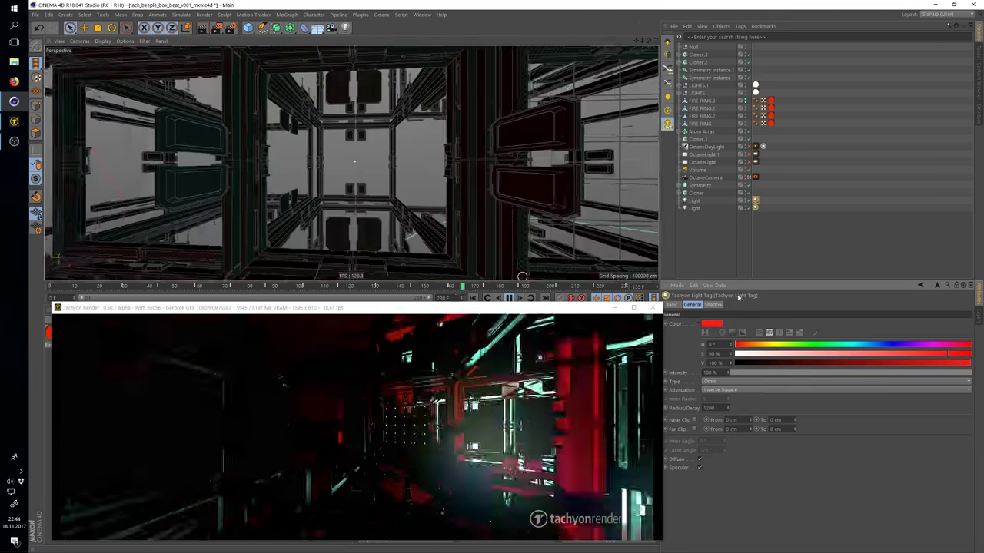
left_click(846, 345)
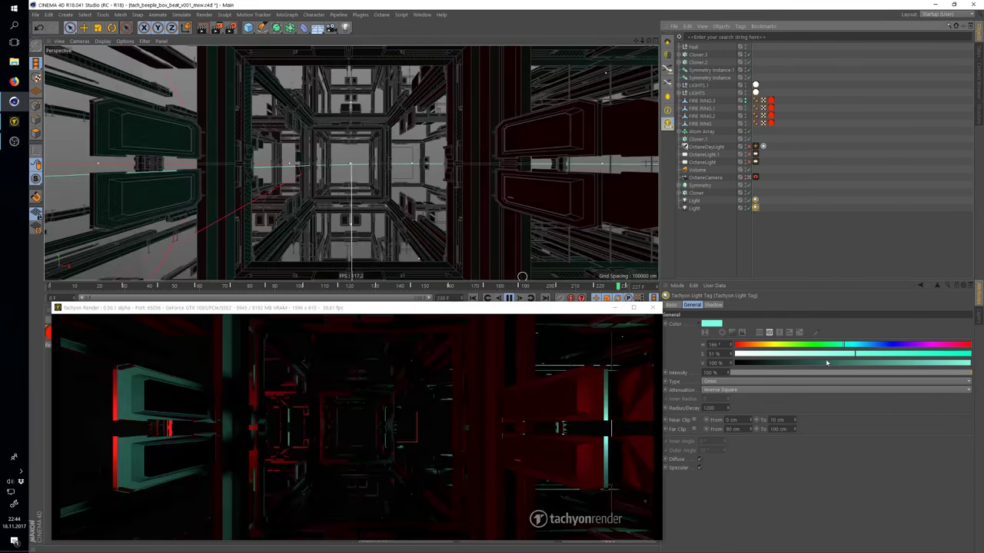
left_click_drag(826, 359, 870, 347)
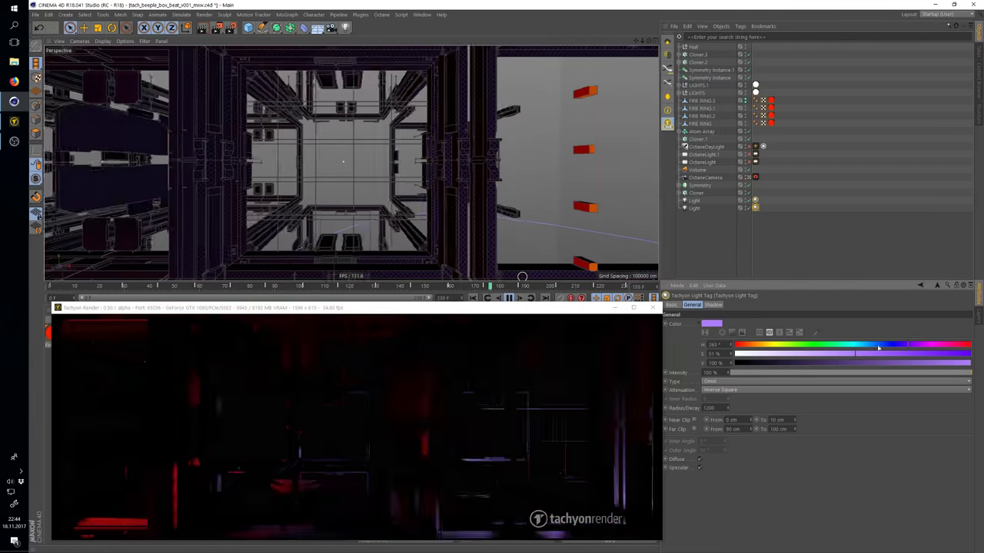
left_click_drag(860, 348, 855, 348)
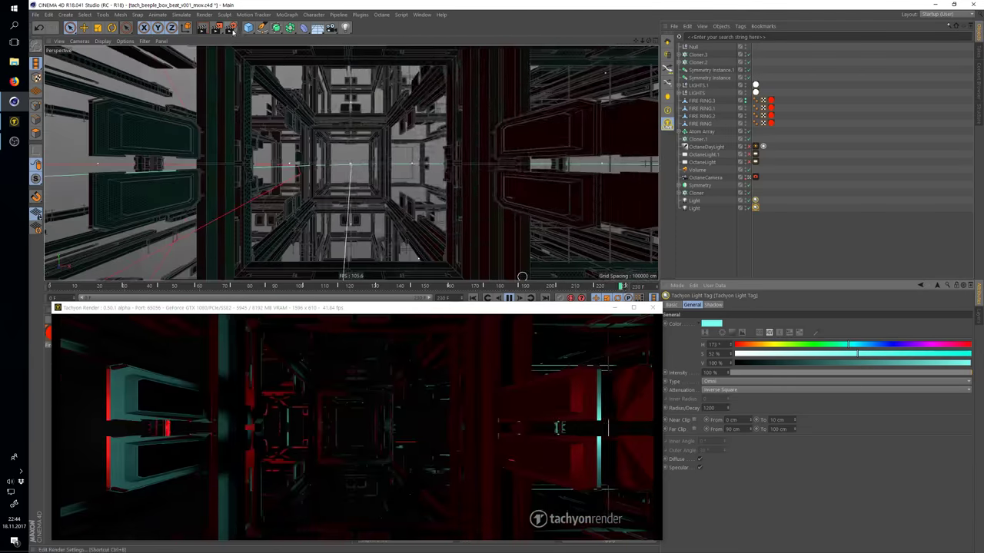
Enable Tachyon bloom in the Effects settings with intensity 0.4 and size 0.9
key("ctrl+b")
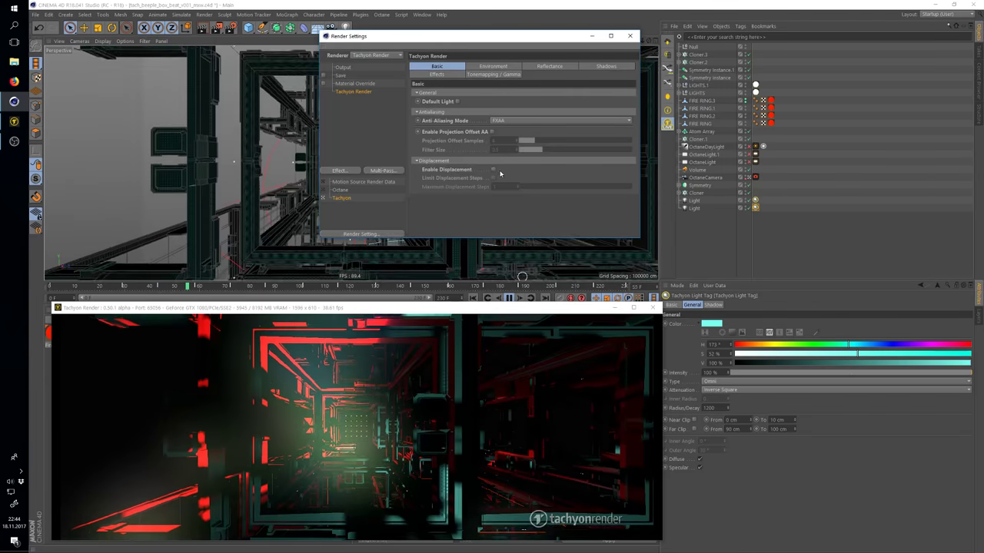
left_click(450, 75)
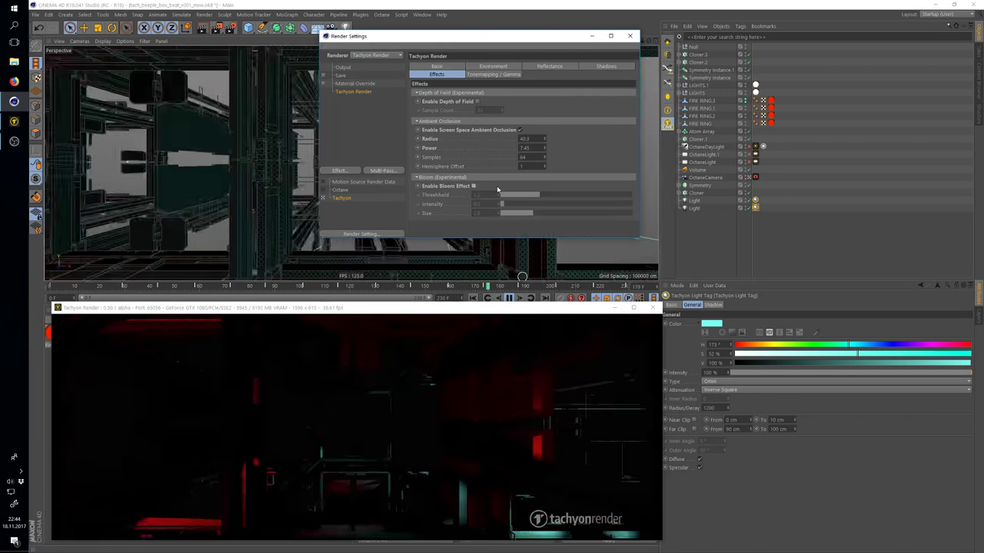
left_click(474, 187)
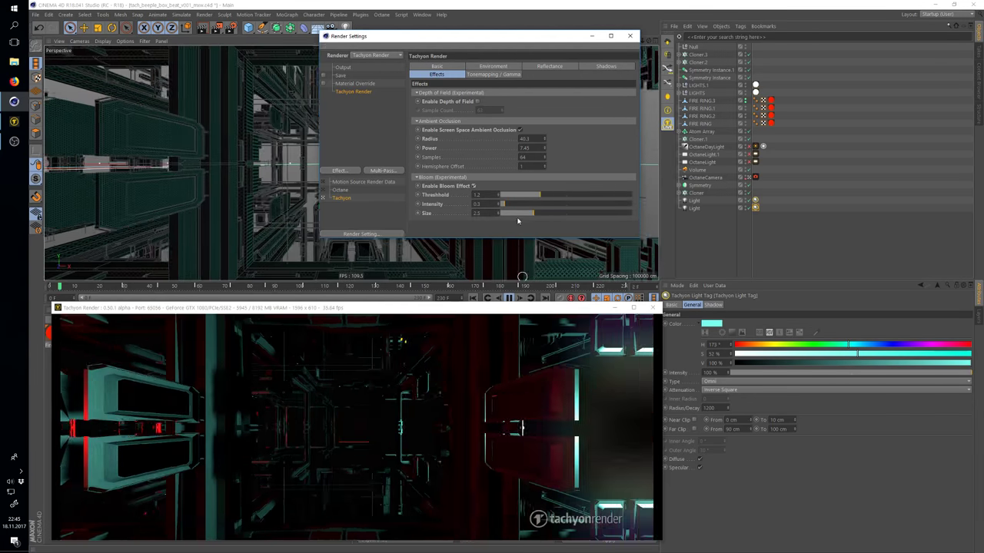
left_click_drag(501, 204, 548, 205)
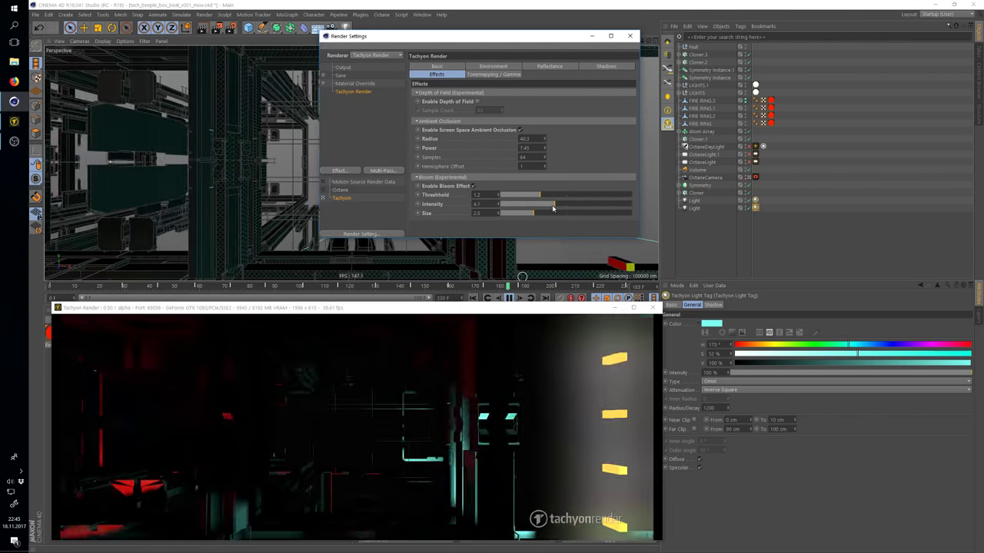
left_click_drag(552, 207, 544, 205)
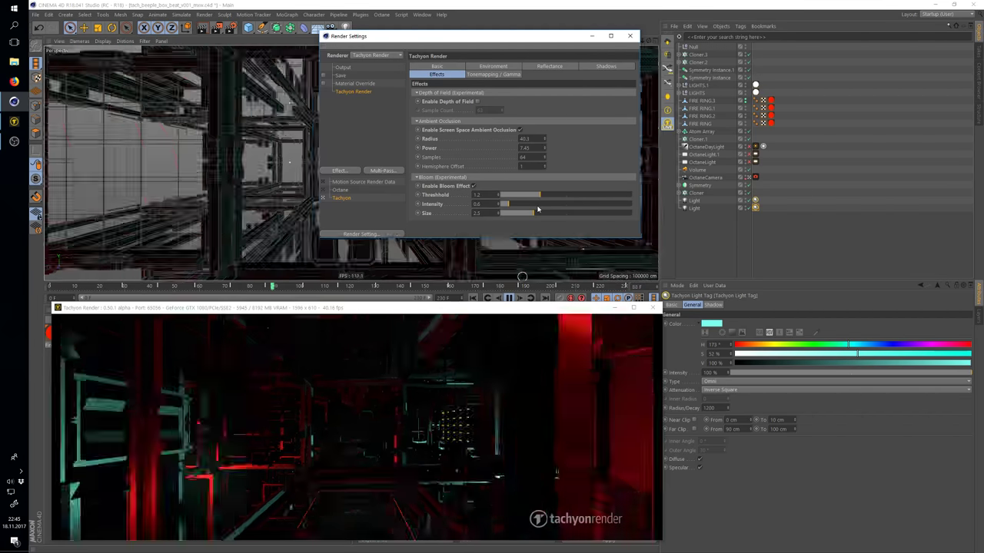
left_click(506, 205)
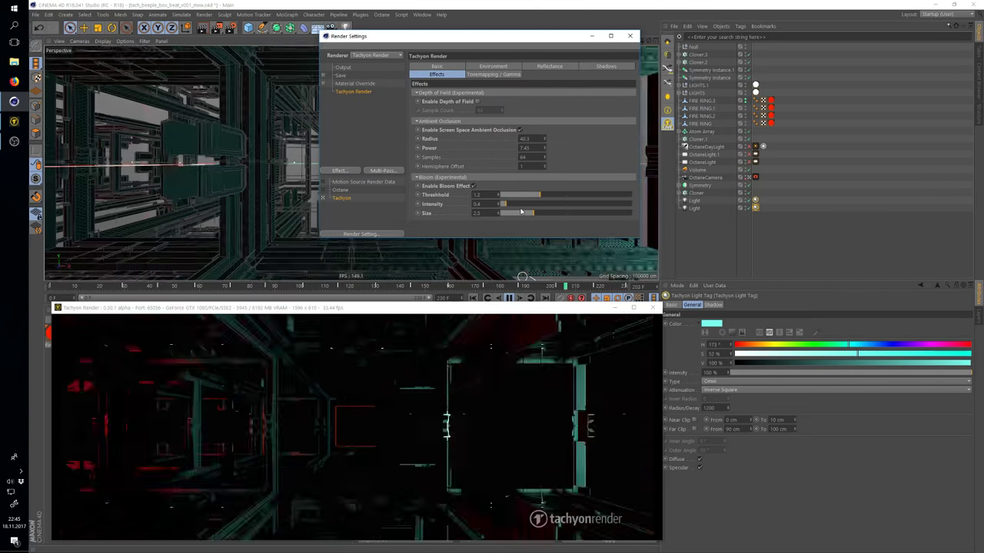
left_click(570, 213)
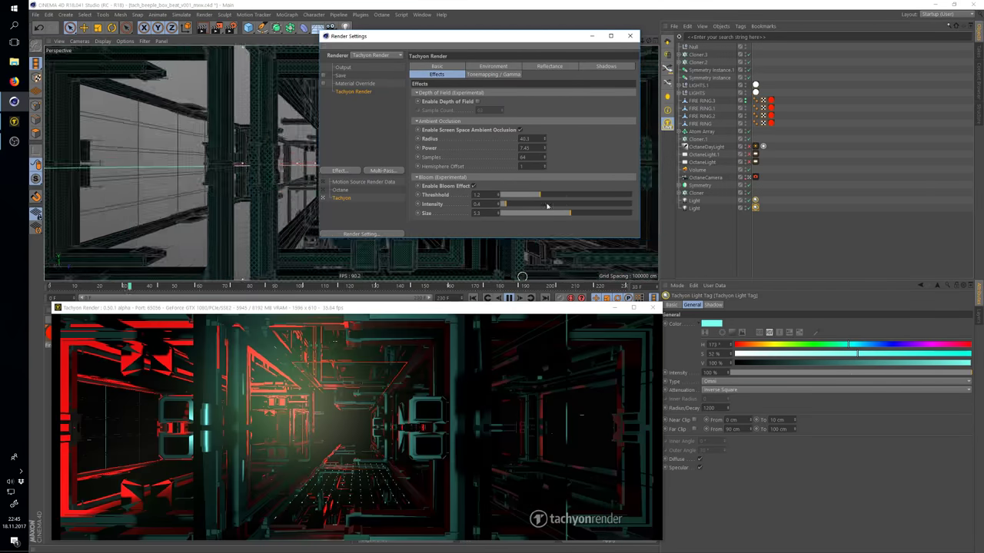
left_click(531, 214)
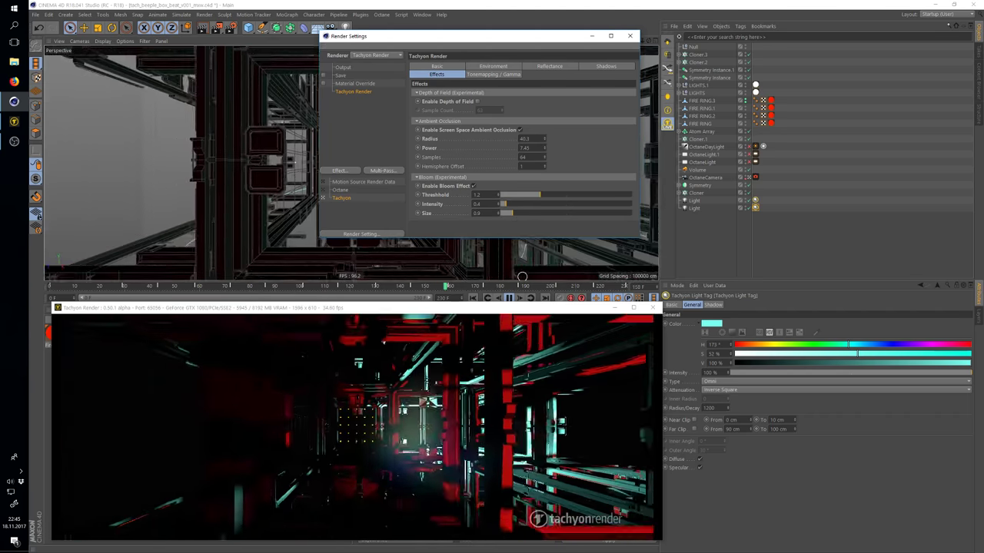
left_click(493, 74)
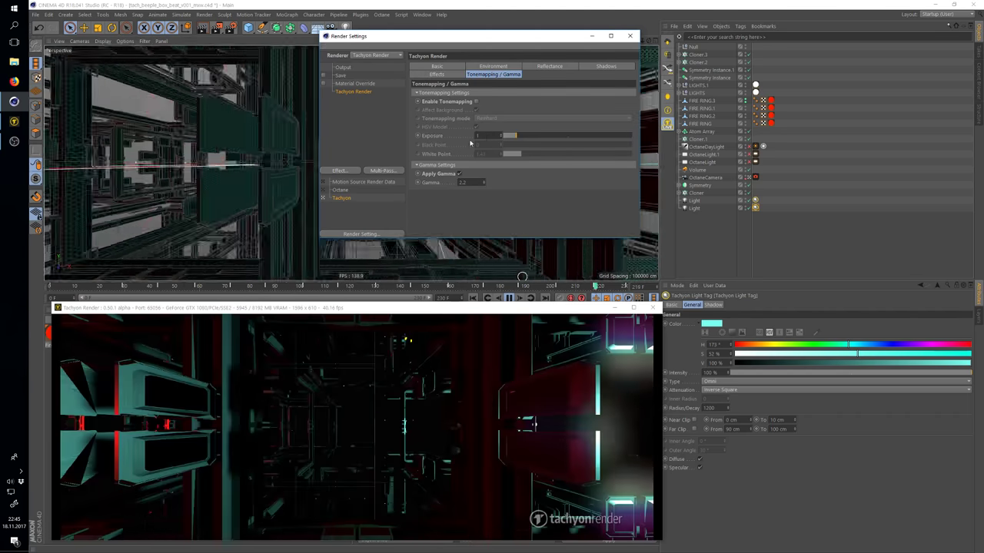
Try tonemapping with a white point near 2.27, then turn it off and close Render Settings
left_click(475, 101)
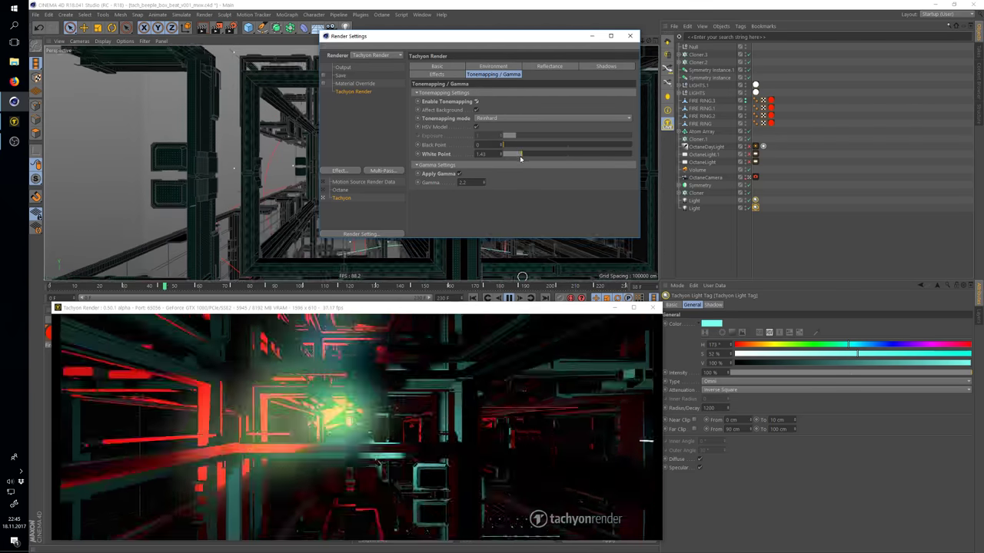
left_click_drag(522, 154, 529, 155)
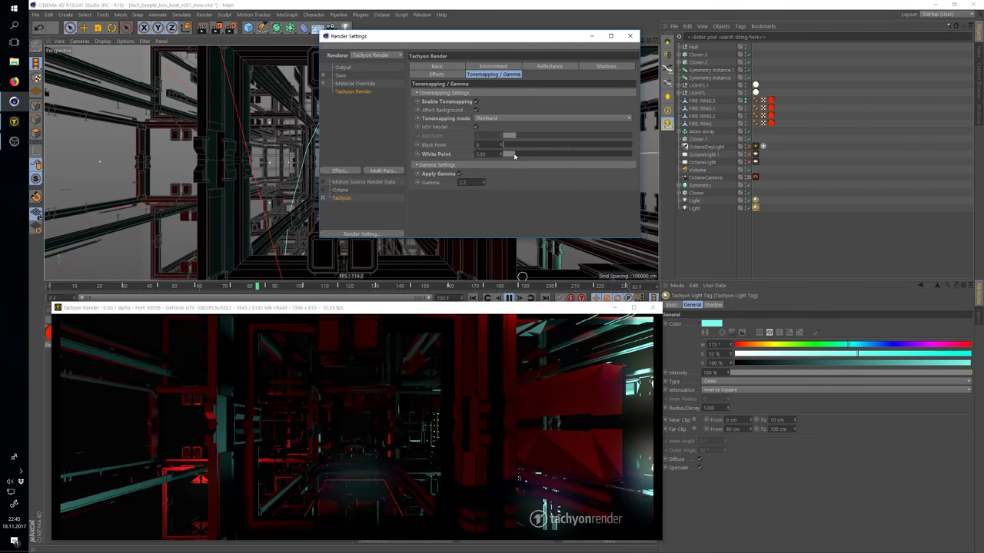
left_click_drag(515, 156, 536, 155)
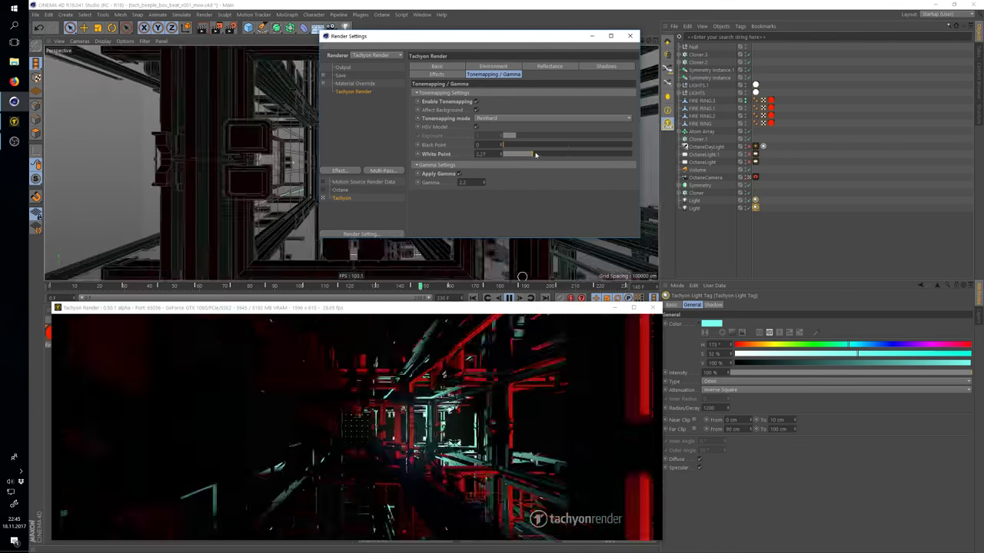
left_click(476, 102)
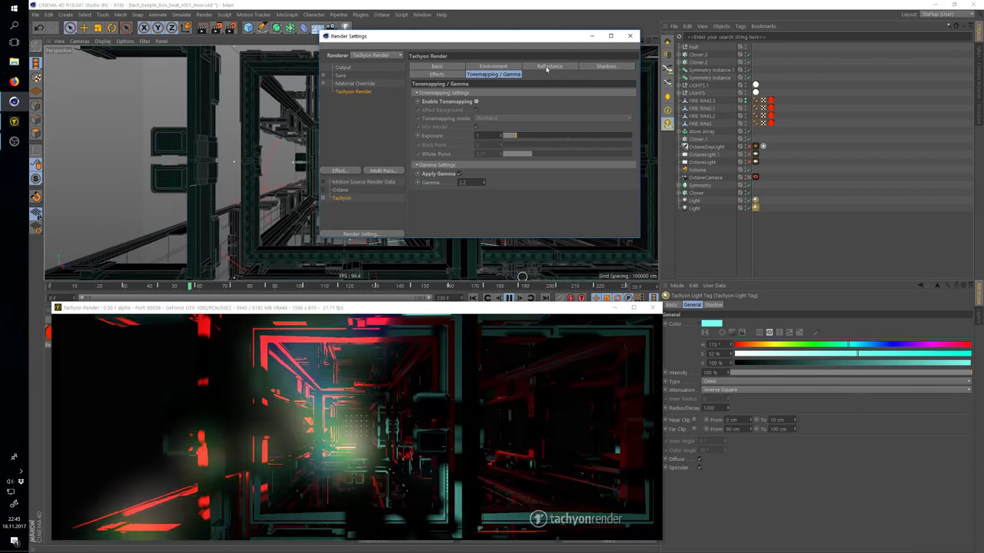
left_click(629, 35)
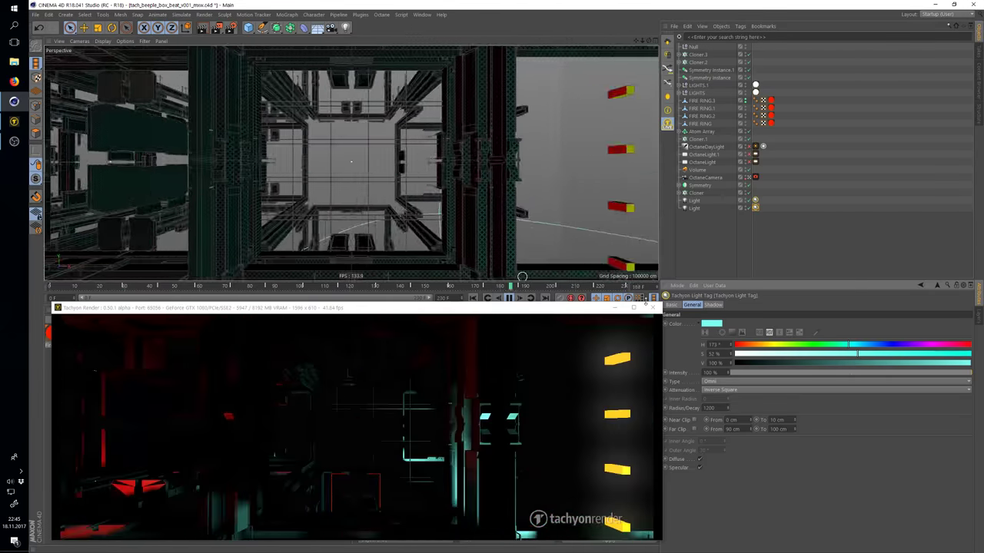
Pause playback and move the Tachyon Render window to uncover the Material Manager
key("super")
key("super")
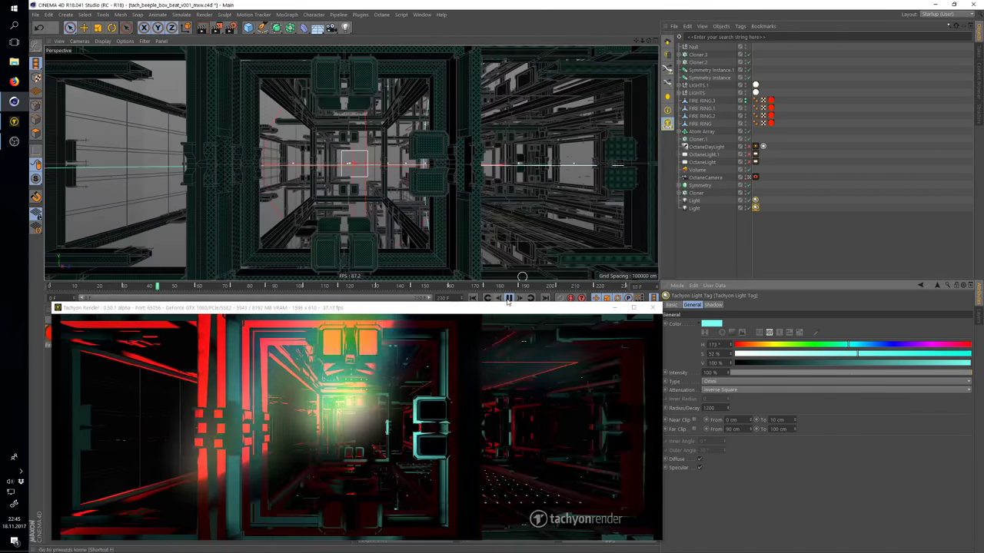
left_click(509, 300)
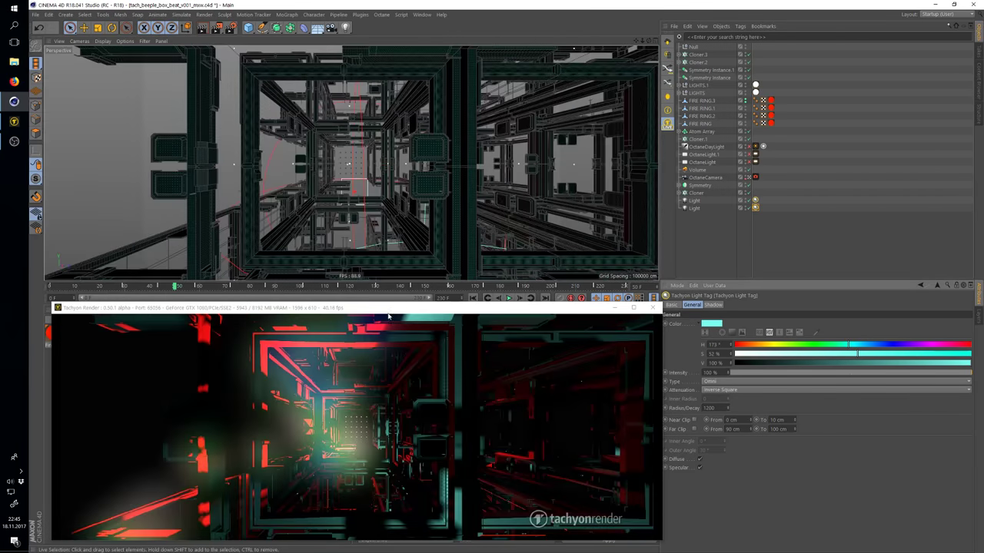
left_click_drag(388, 316, 626, 45)
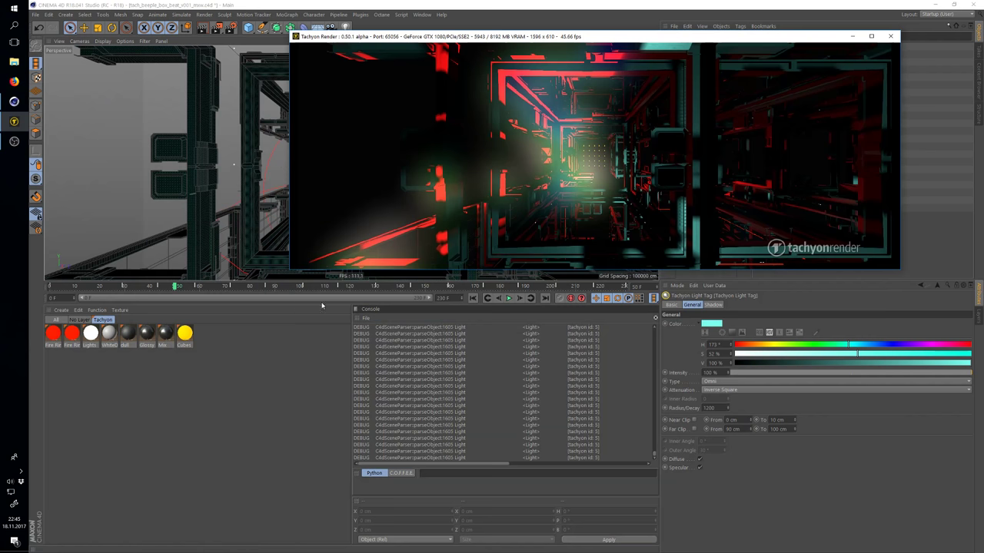
left_click_drag(791, 39, 771, 266)
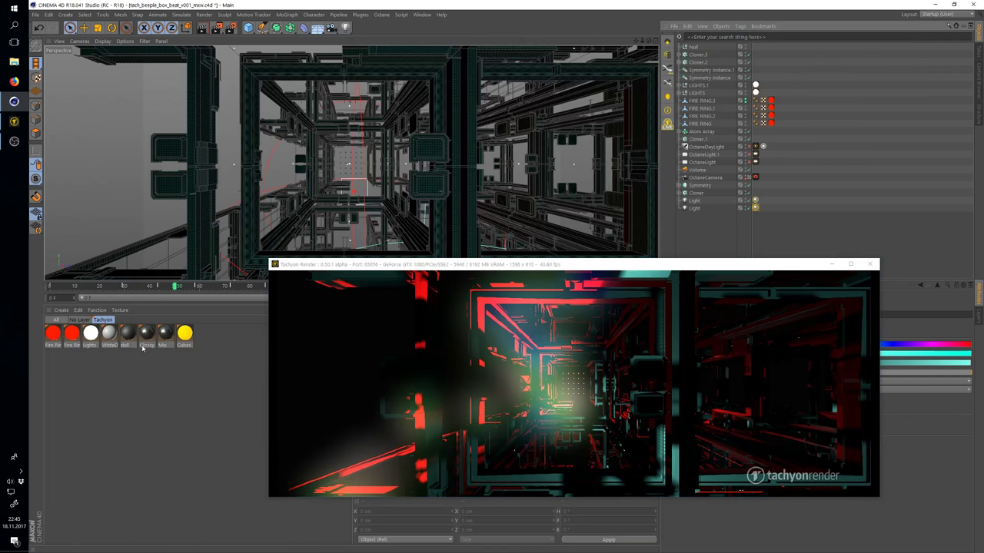
Set the Mix material's Reflectance glossiness to about 75% and the dull material's to 34%
left_click(166, 335)
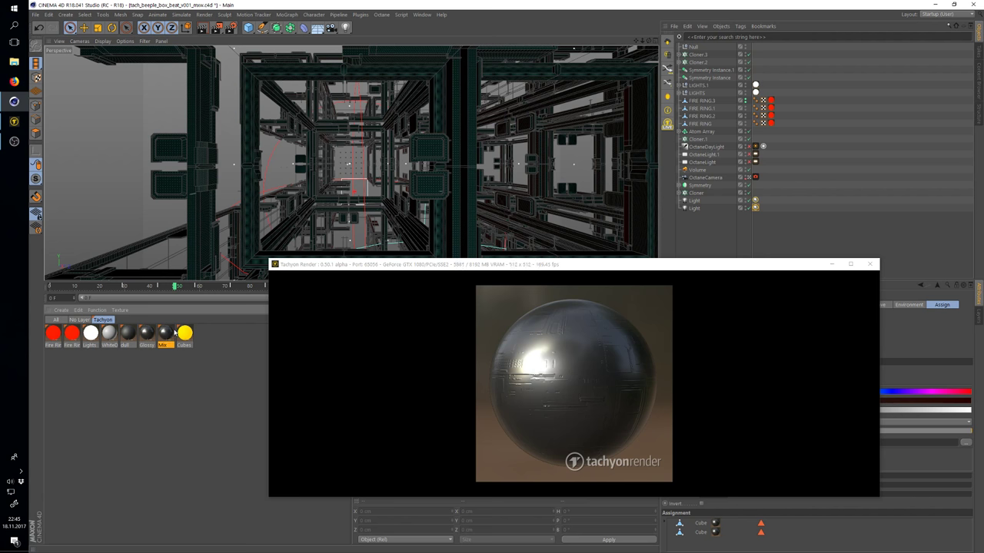
double_click(174, 332)
left_click_drag(229, 70, 320, 51)
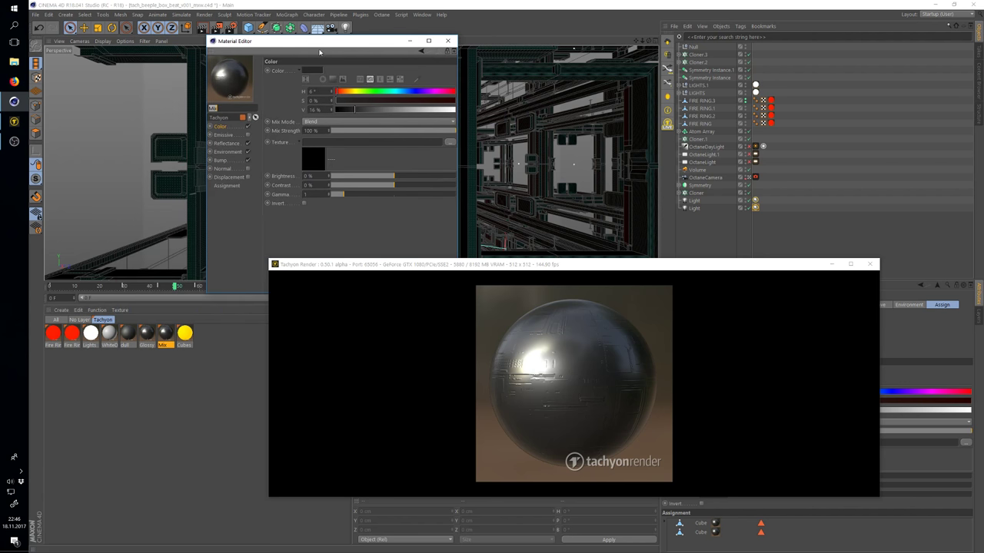
left_click(229, 144)
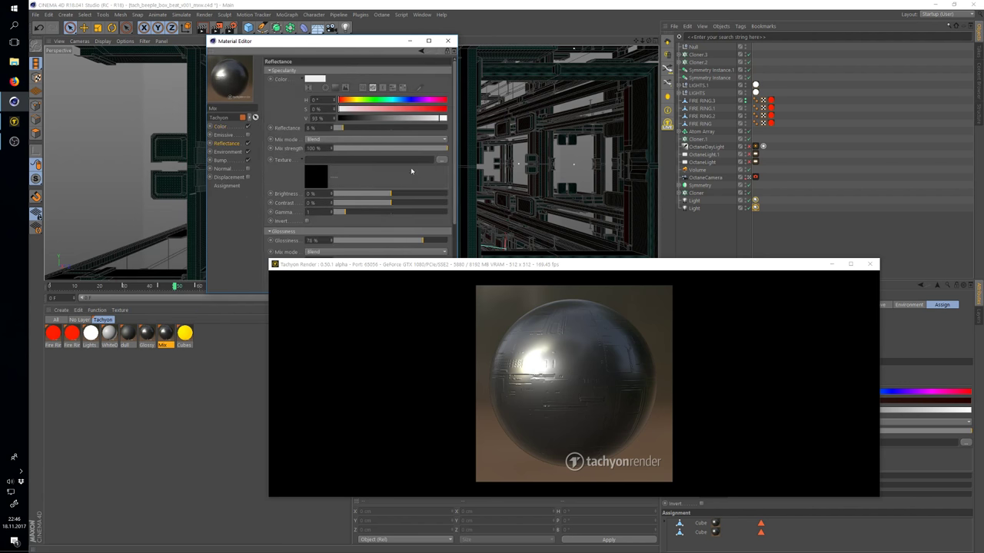
scroll(450, 184, "down", 3)
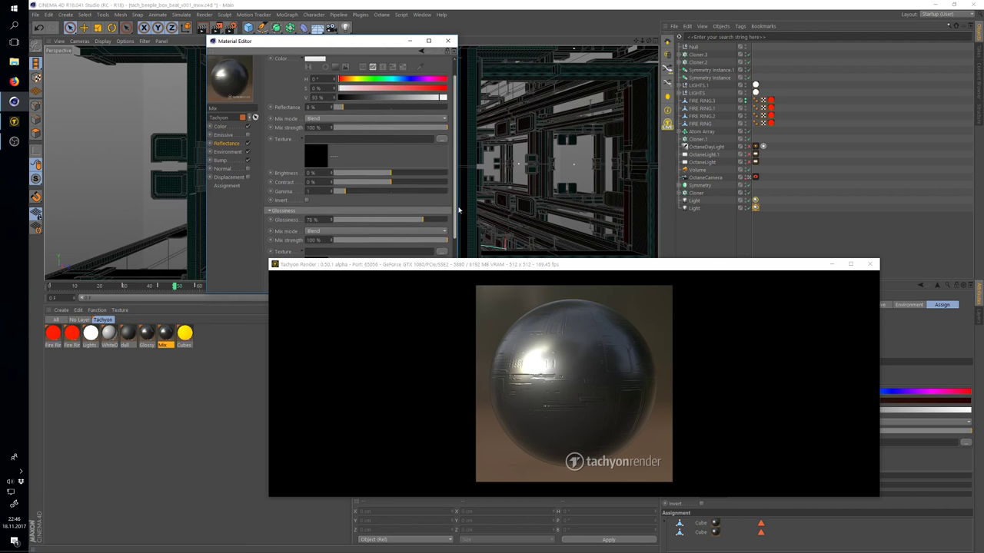
left_click_drag(422, 200, 409, 201)
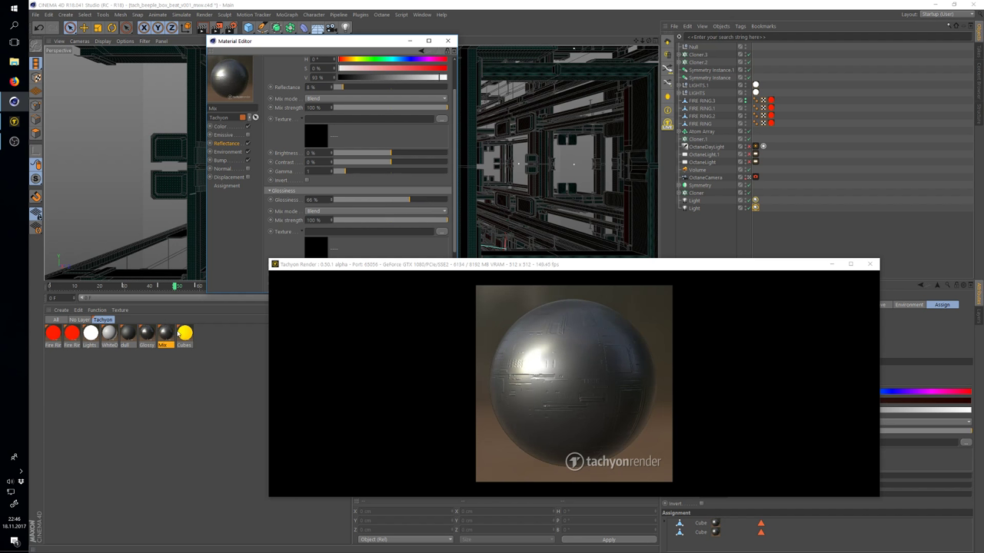
left_click_drag(409, 202, 421, 201)
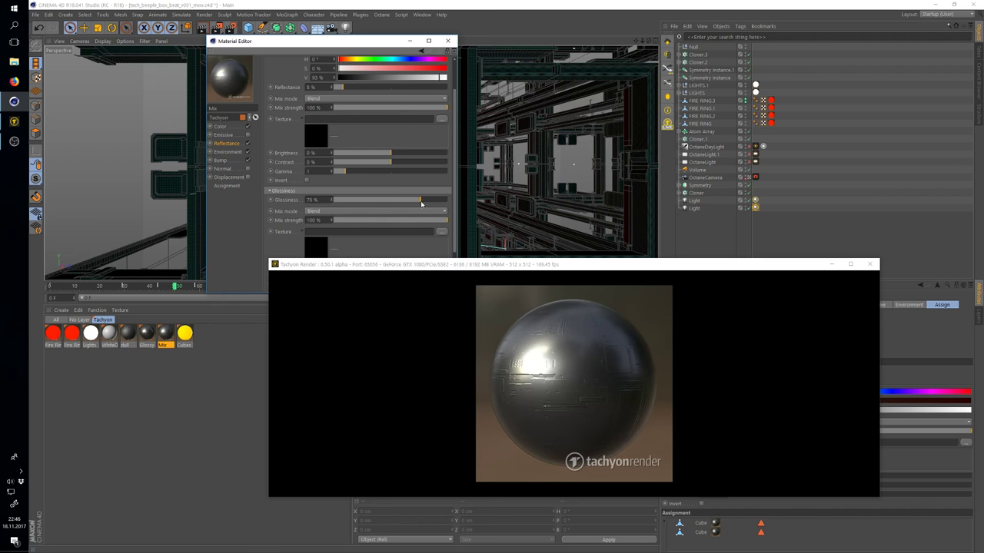
left_click(131, 332)
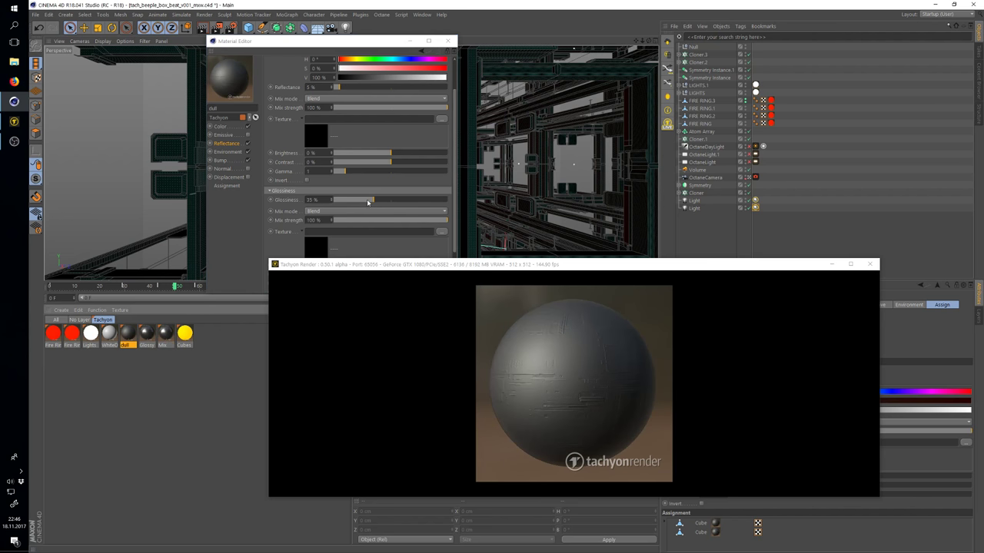
left_click_drag(367, 200, 373, 202)
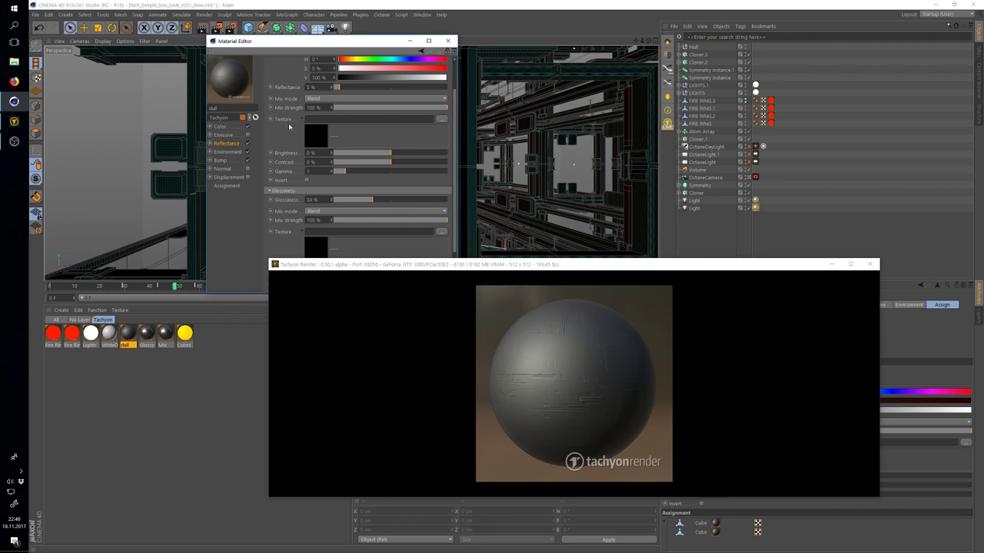
Close the Material Editor, select then deselect the light so Tachyon renders the corridor, and resume playback
left_click(448, 41)
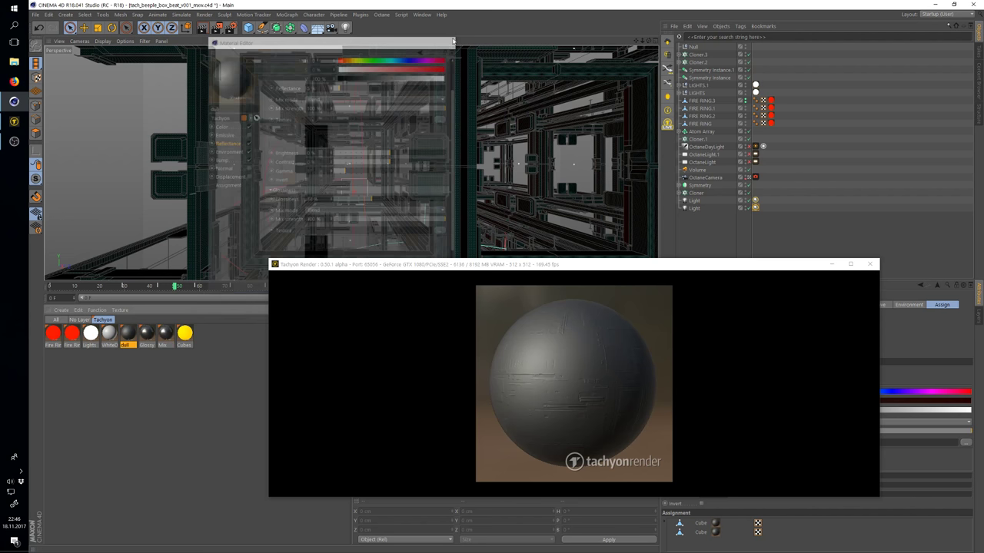
mouse_move(775, 267)
left_mouse_down()
mouse_move(689, 225)
mouse_move(612, 265)
left_mouse_up()
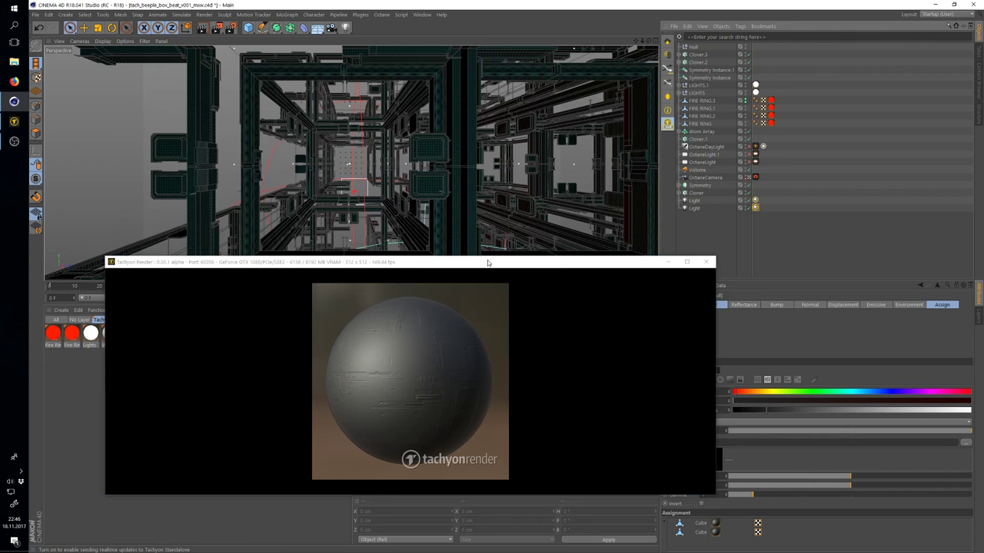
left_click_drag(490, 264, 455, 308)
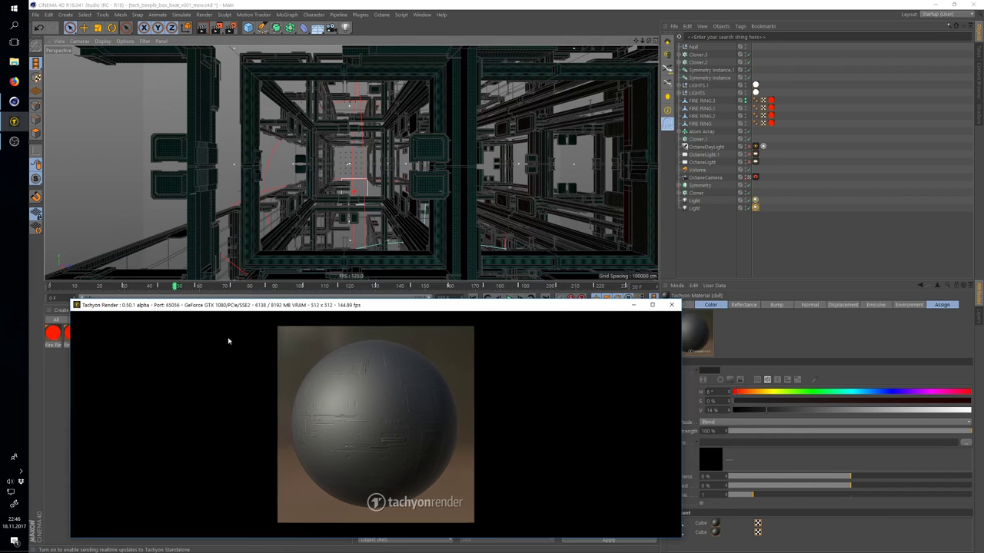
left_click(668, 125)
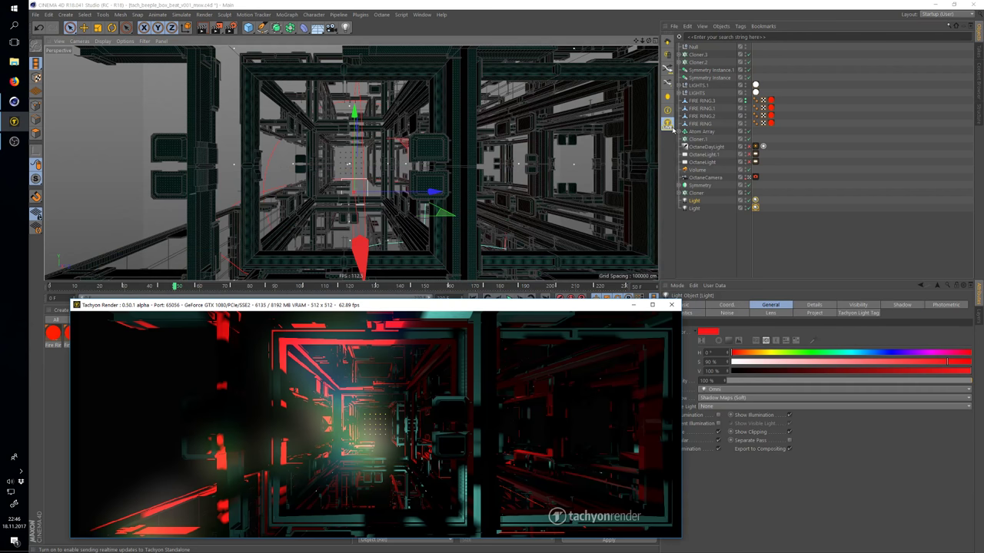
left_click(598, 271)
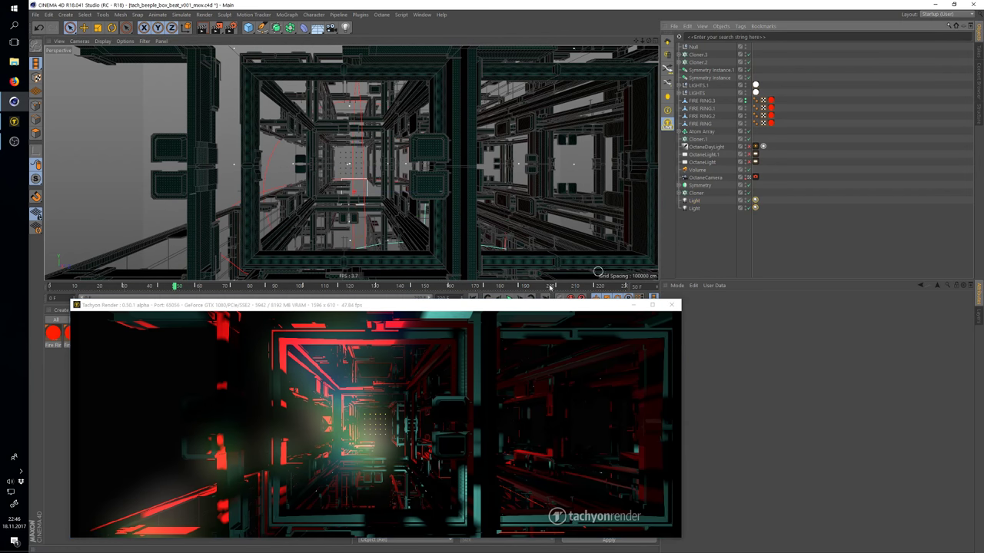
left_click(507, 299)
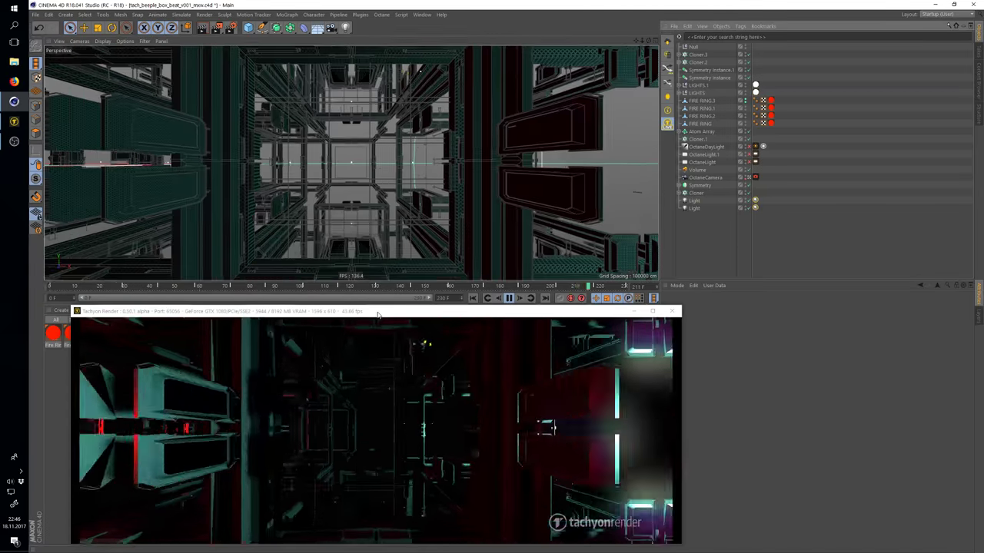
Open the Cubes material's Color channel and shift its colour from green to orange
mouse_move(394, 313)
left_mouse_down()
mouse_move(542, 216)
mouse_move(586, 168)
left_mouse_up()
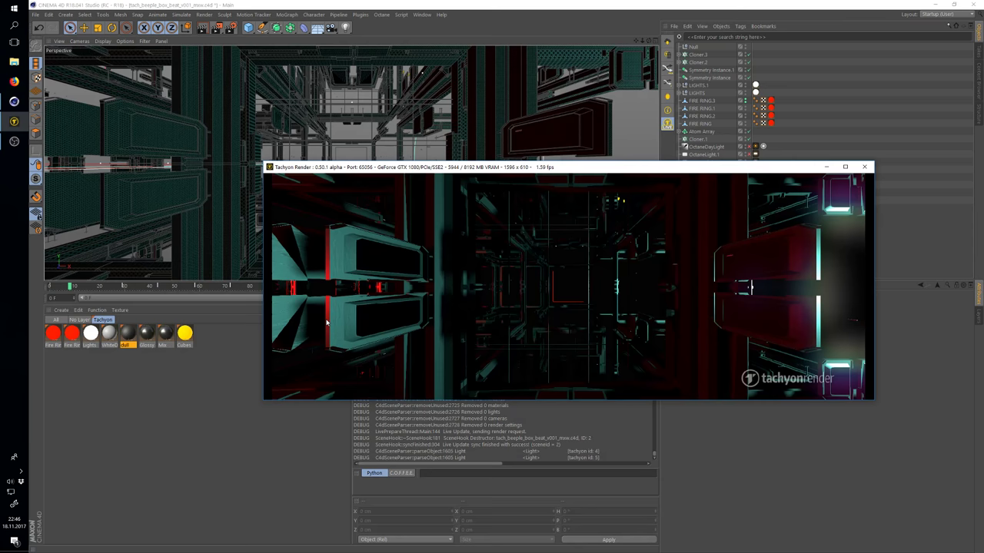
double_click(184, 333)
mouse_move(245, 52)
left_mouse_down()
mouse_move(174, 52)
mouse_move(180, 45)
left_mouse_up()
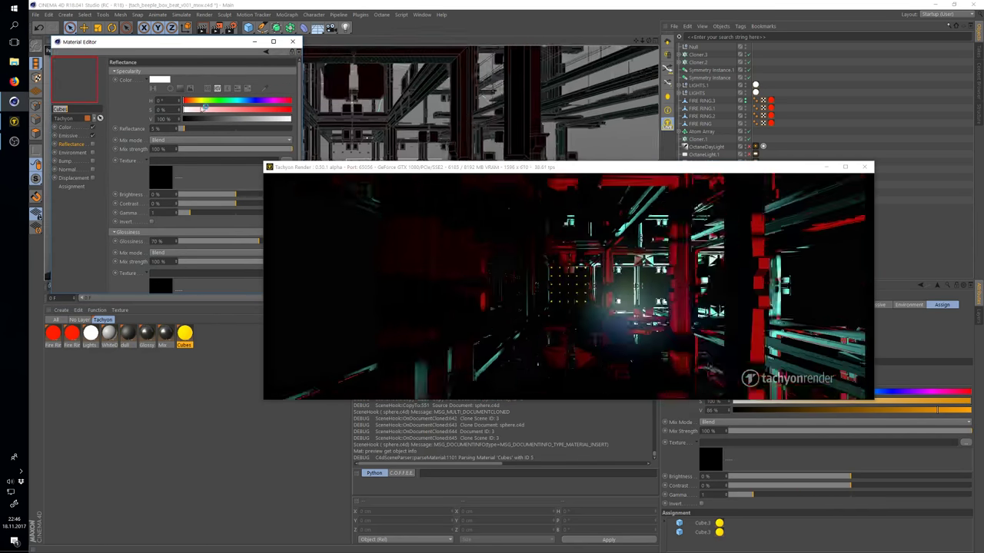
left_click(65, 127)
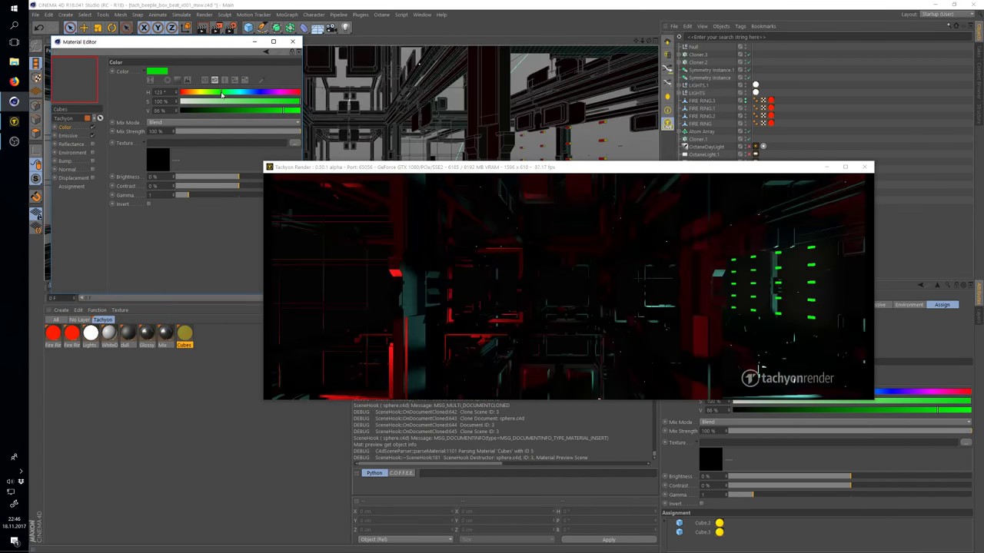
left_click_drag(223, 93, 197, 93)
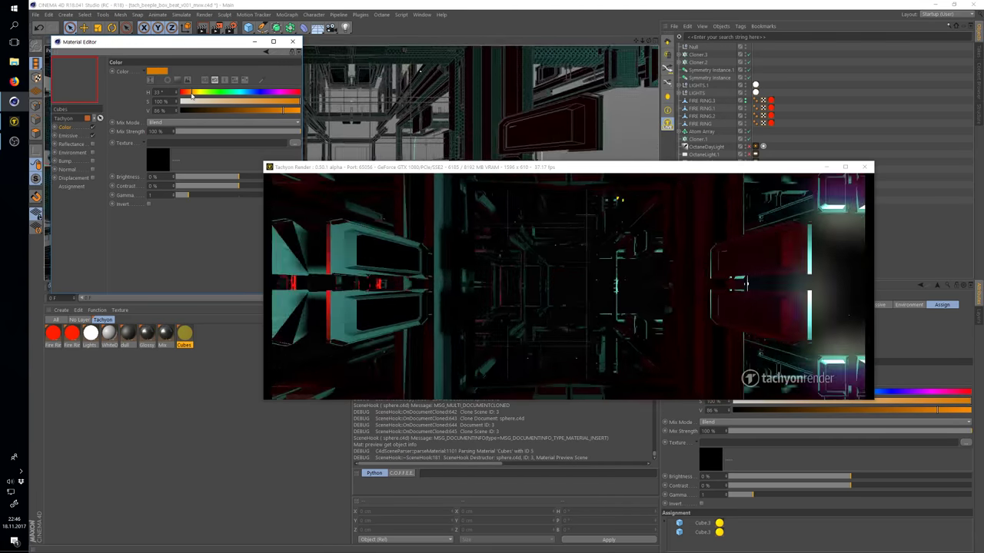
Scrub to around frame 94 and set the Cubes colour to yellow (H 54°, S 100%, V 86%)
left_click_drag(575, 174, 636, 59)
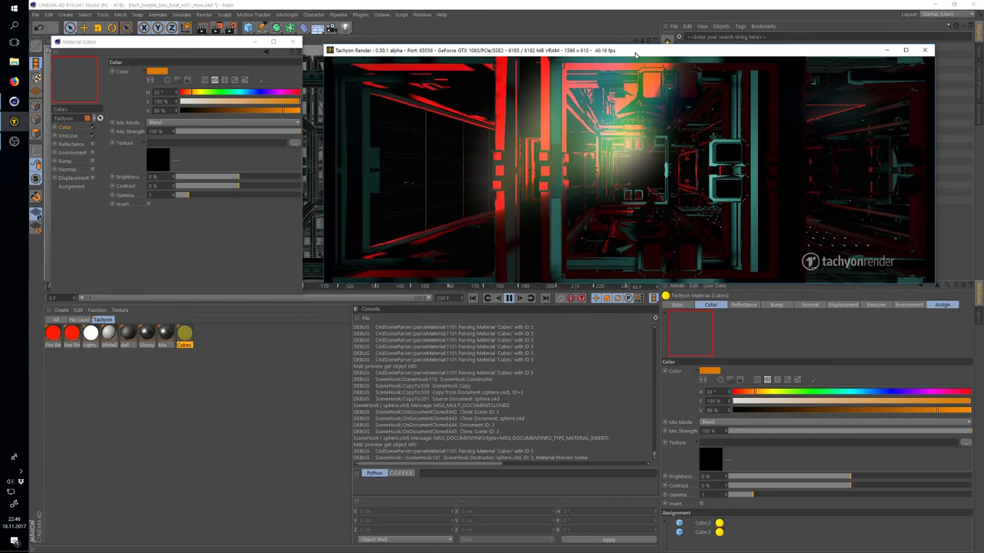
left_click(509, 300)
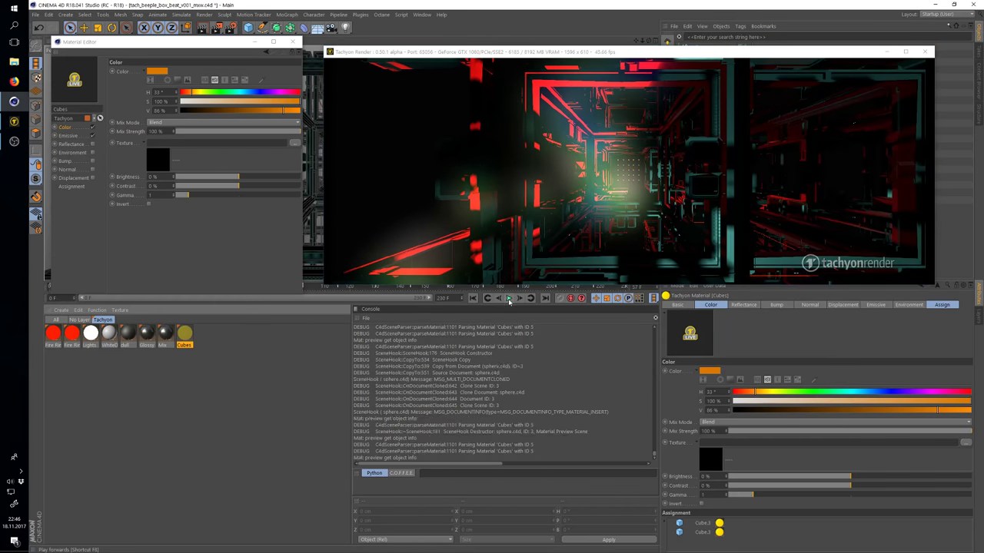
left_click_drag(169, 47, 177, 33)
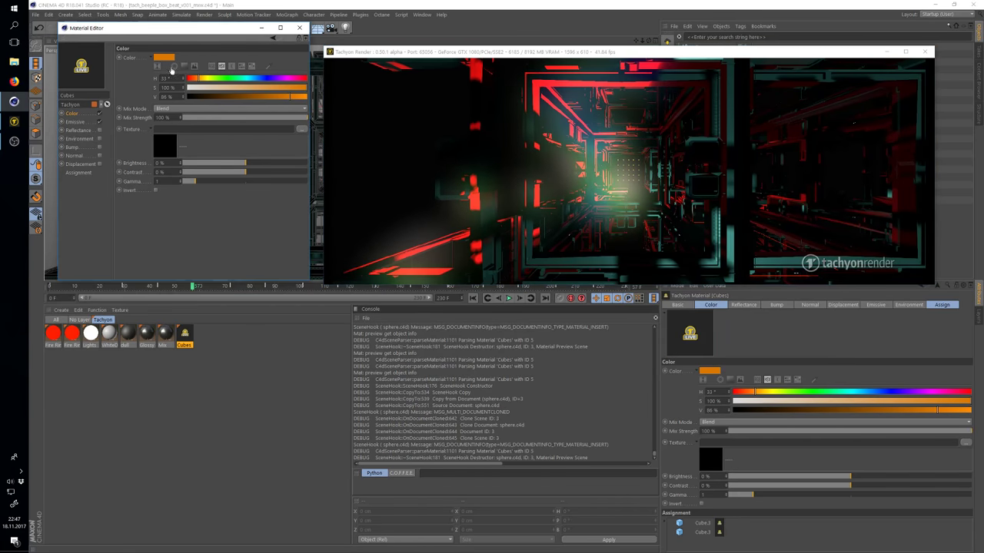
left_click_drag(193, 287, 286, 291)
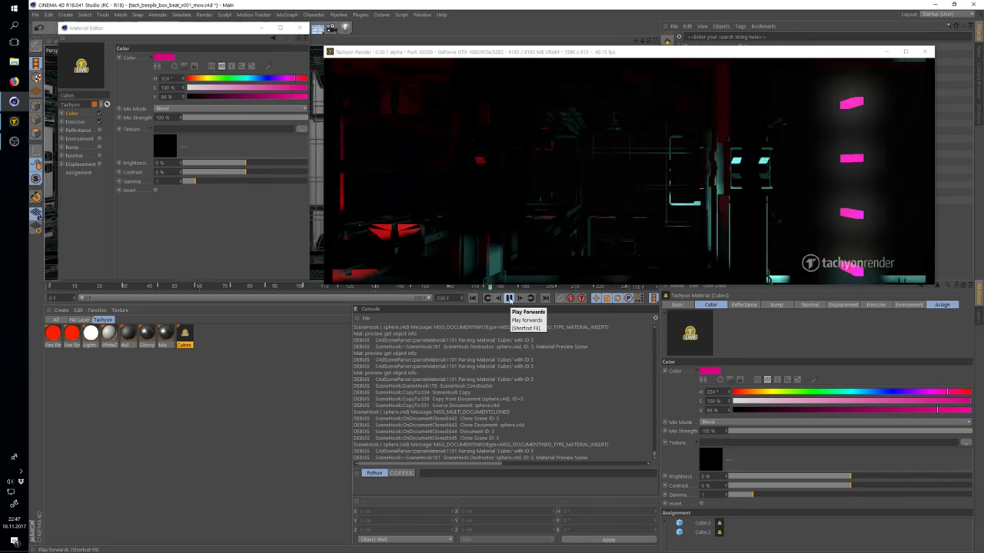
left_click(208, 79)
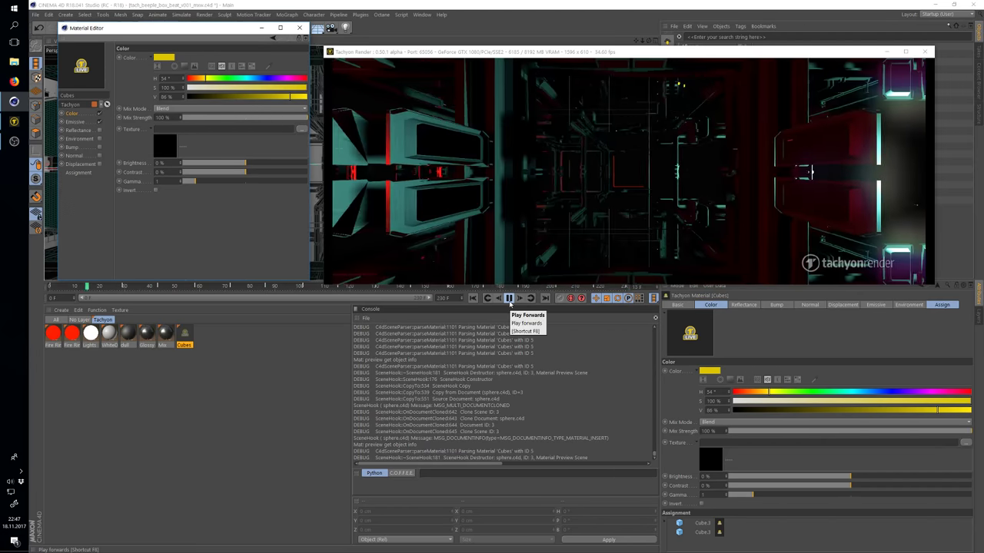
left_click(509, 301)
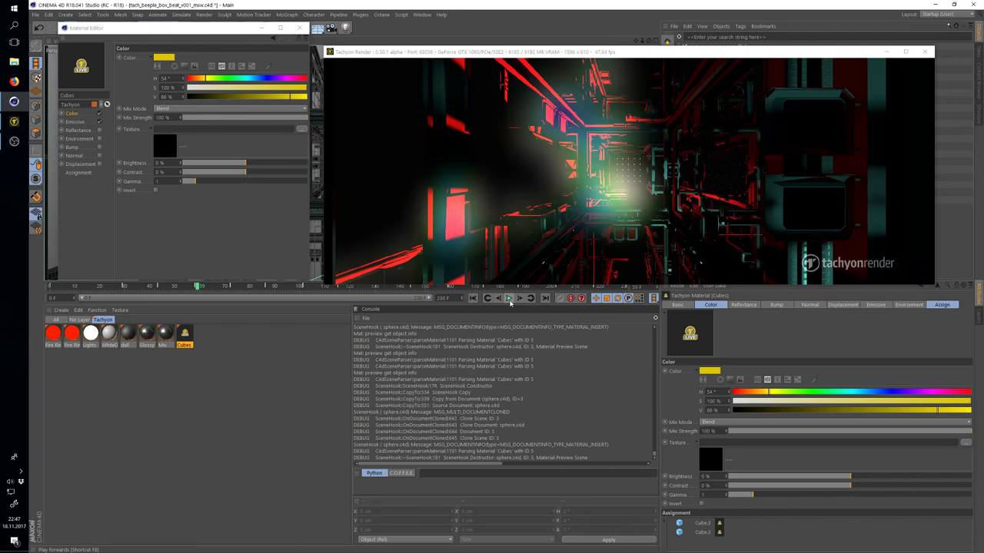